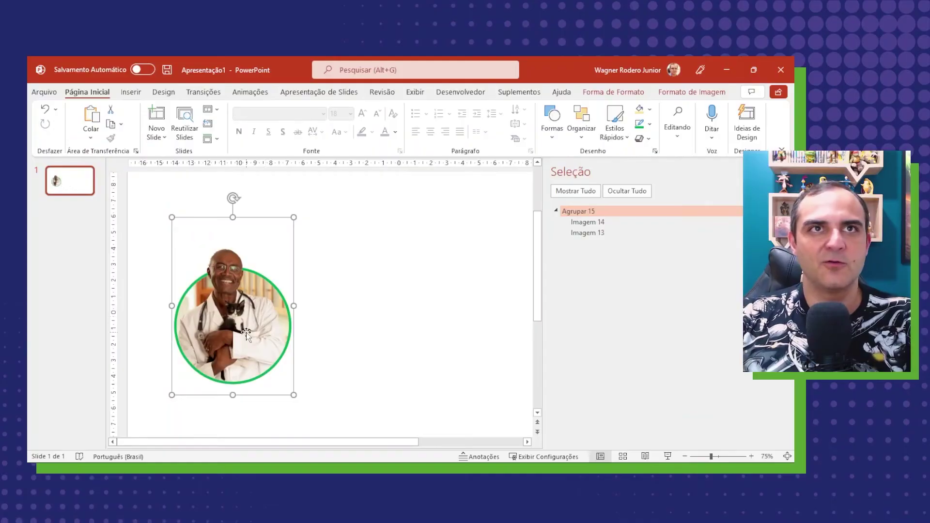
Move the grouped circular portrait of the man with the kitten up into the slide's upper-left area.
left_click(369, 349)
scroll(383, 303, "down", 2)
left_click(181, 324)
left_click(634, 230)
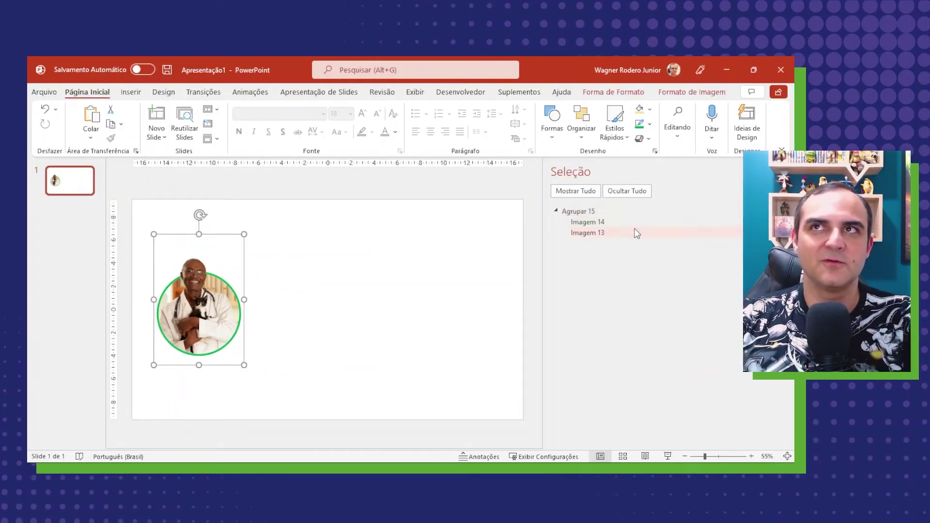
left_click(362, 280)
left_click(194, 329)
left_click_drag(193, 329, 187, 301)
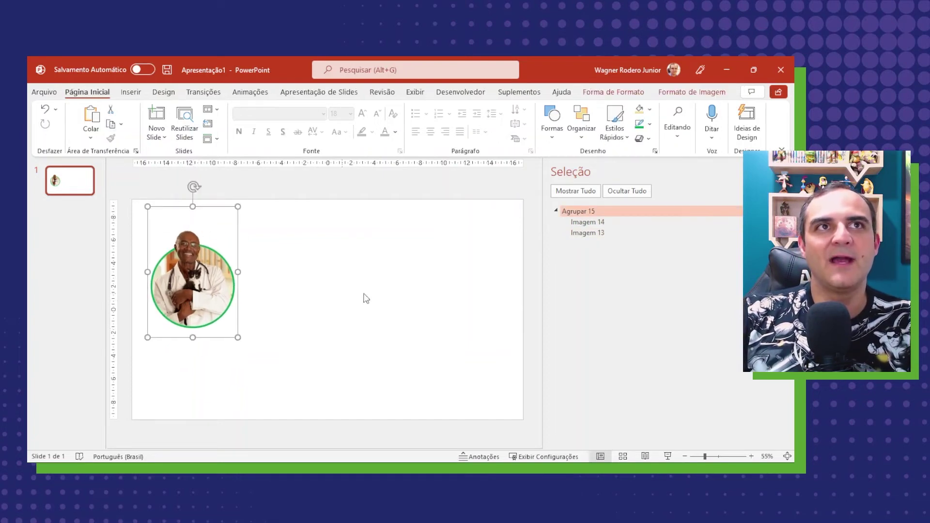
left_click(357, 326)
left_click(581, 211)
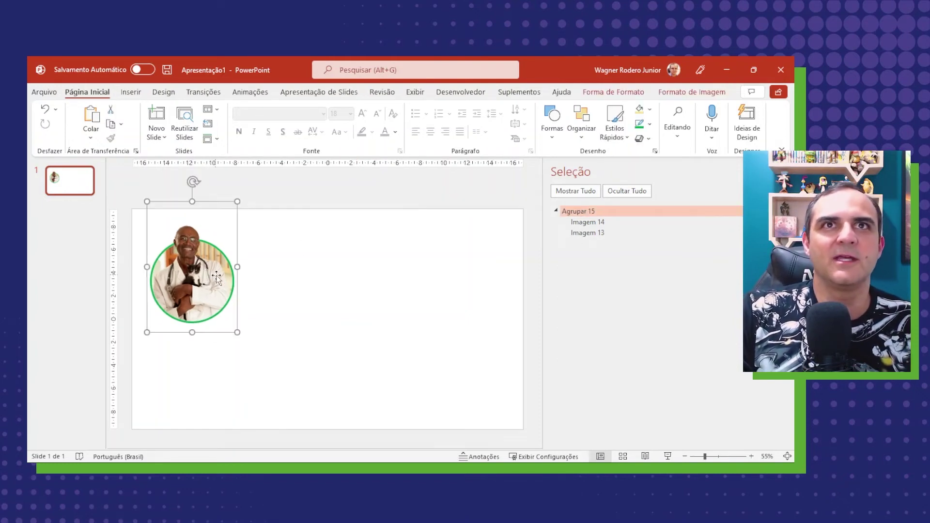
left_click(320, 193)
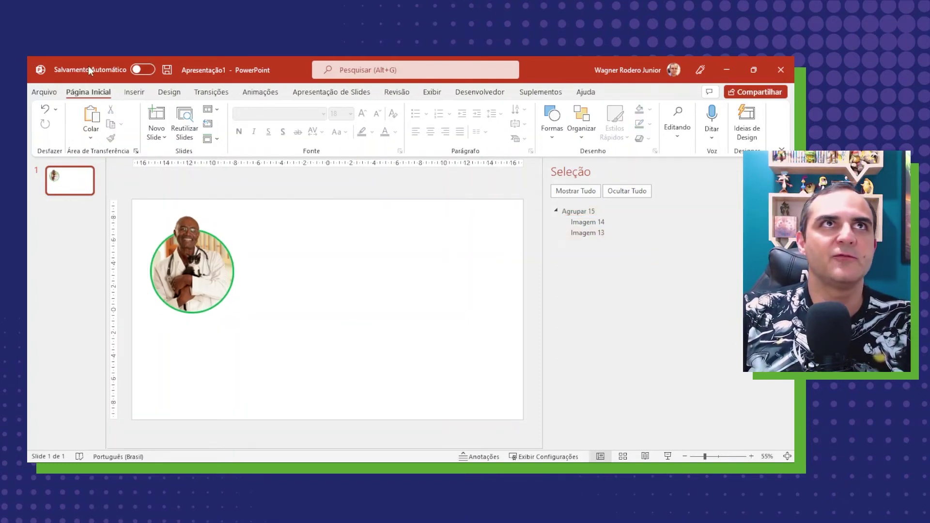
Insert the stock photo of the woman in a dark blazer and move it up beside the circular portrait.
left_click(134, 93)
left_click(154, 137)
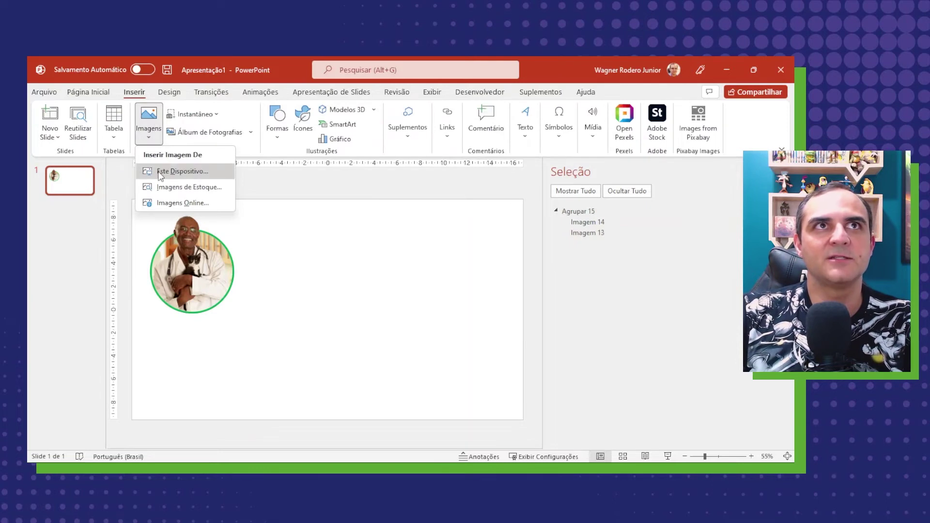
left_click(160, 188)
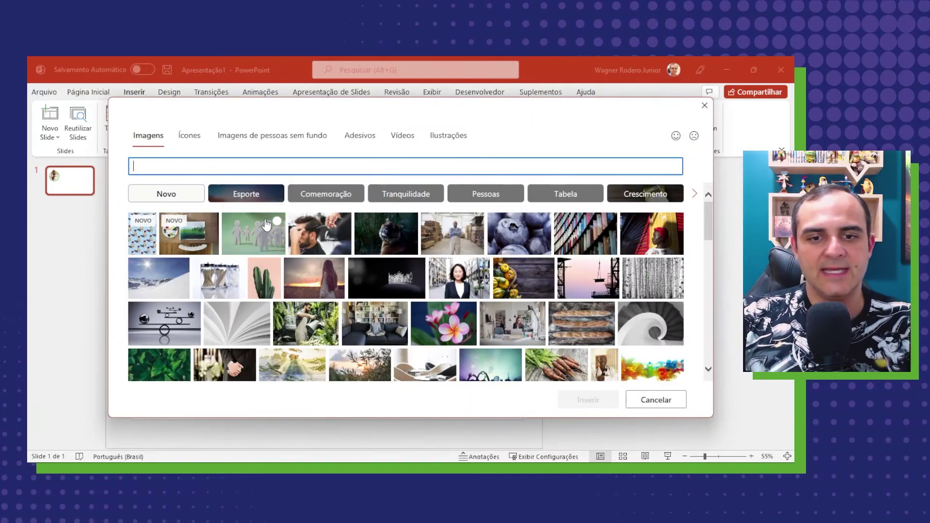
left_click(456, 276)
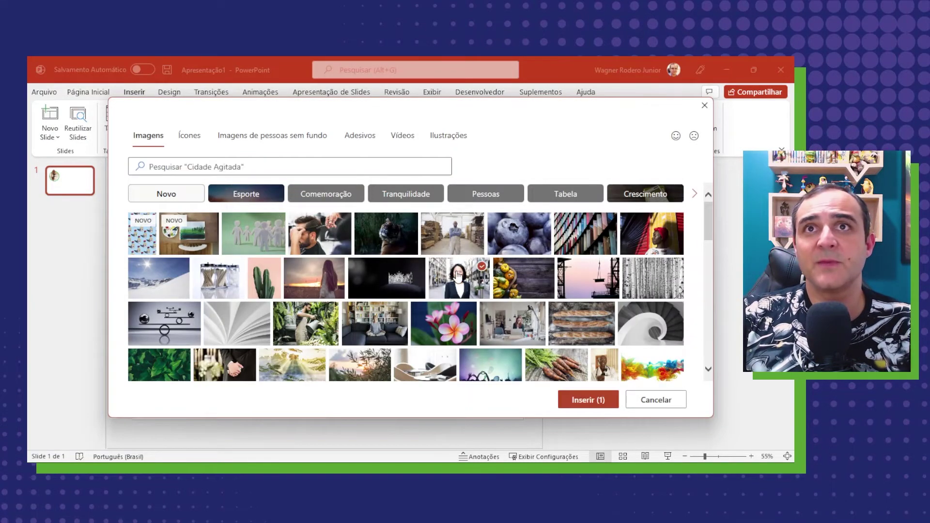
left_click(574, 398)
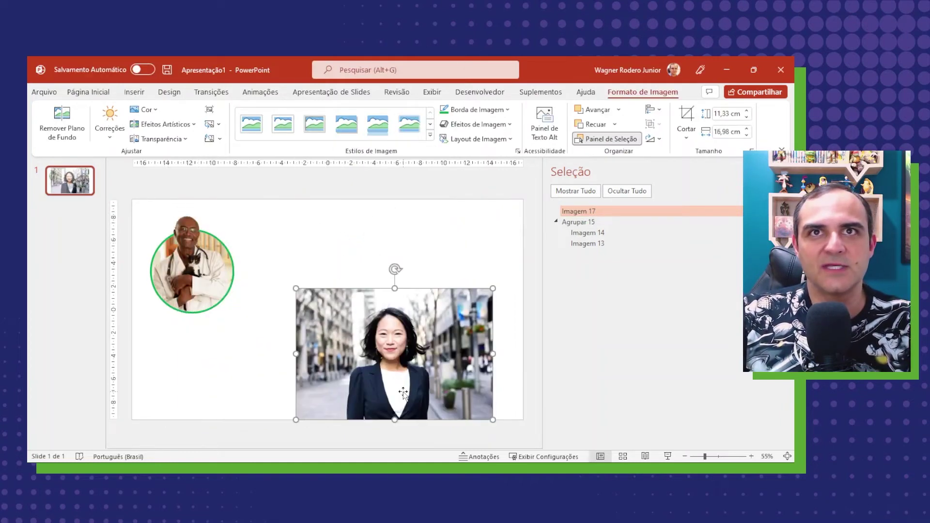
left_click_drag(403, 392, 395, 335)
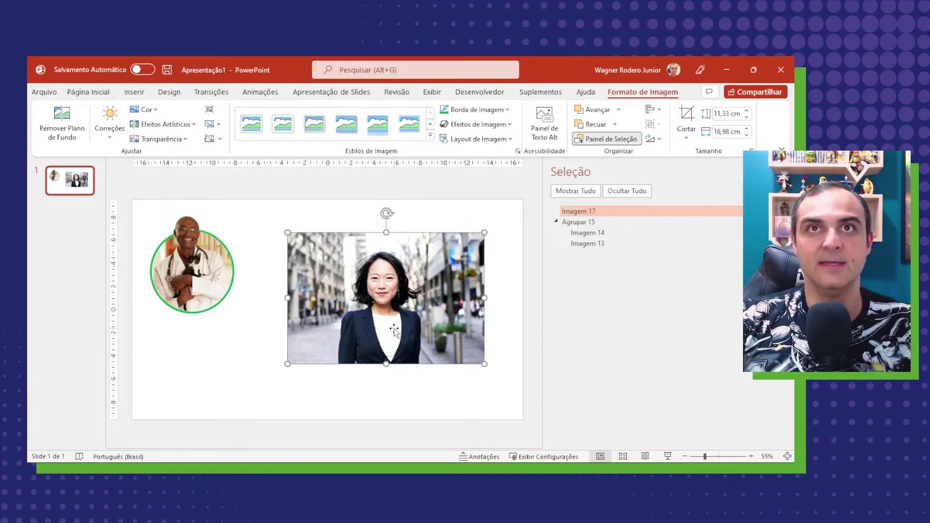
Duplicate the woman's photo and align the copy exactly over the original.
key("ctrl+d")
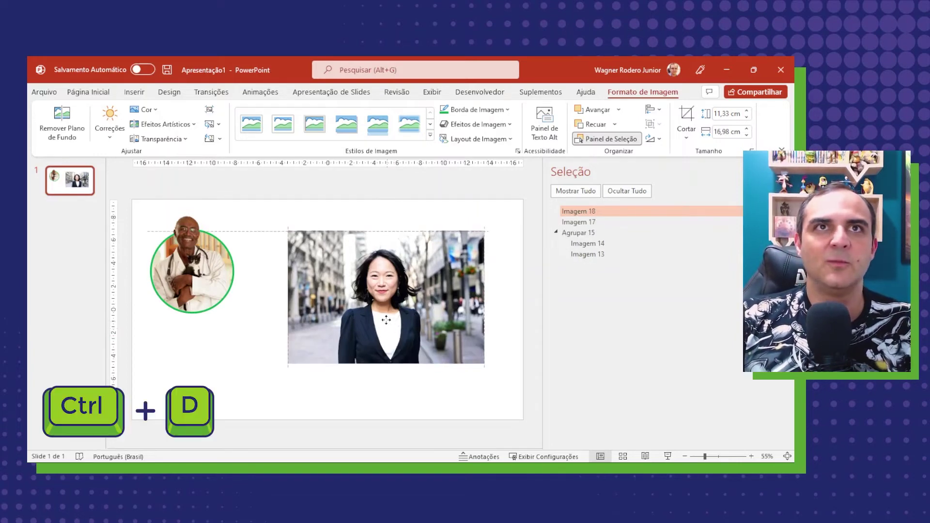
mouse_move(389, 324)
left_mouse_down()
mouse_move(385, 313)
mouse_move(390, 323)
left_mouse_up()
left_click(500, 303)
Remove the background from the upper copy of the woman's photo, marking her blazer and shirt as areas to keep.
left_click(394, 308)
double_click(394, 308)
left_click(54, 122)
left_click(102, 124)
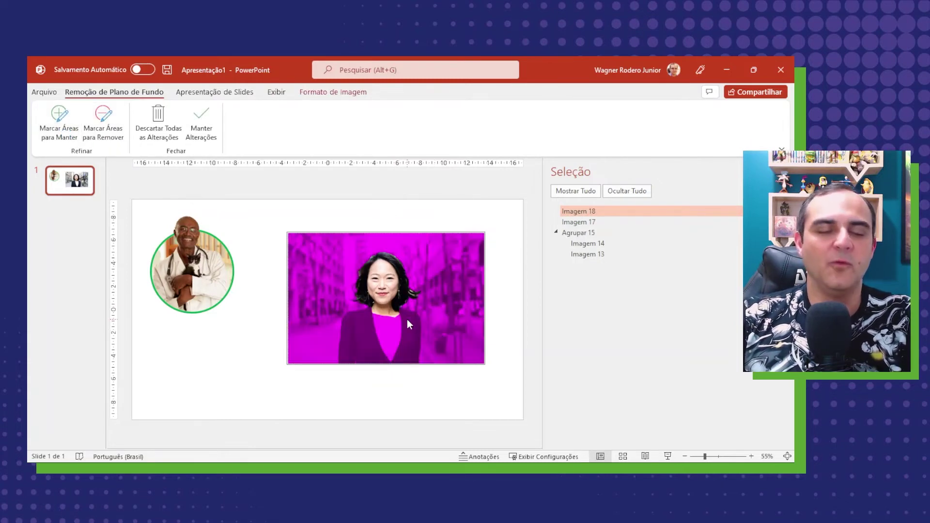
scroll(398, 325, "up", 1)
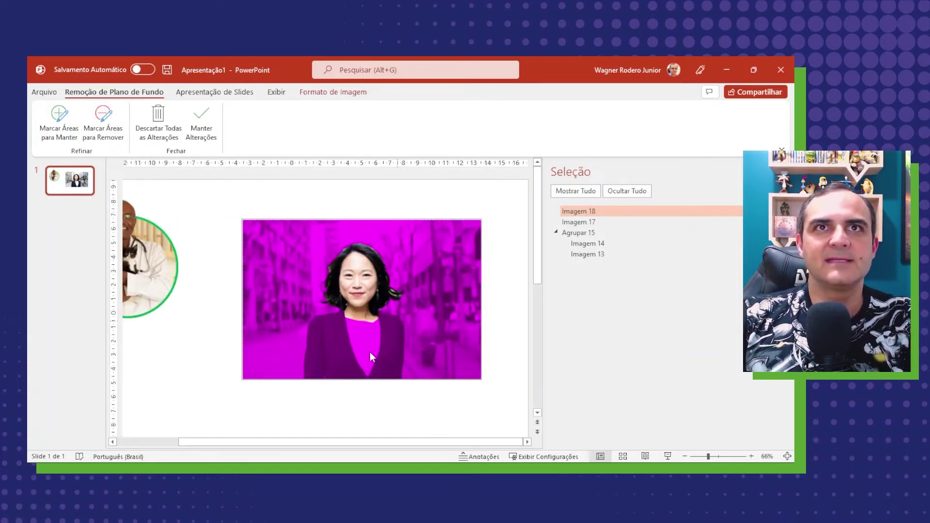
scroll(370, 352, "up", 5)
scroll(481, 292, "down", 1)
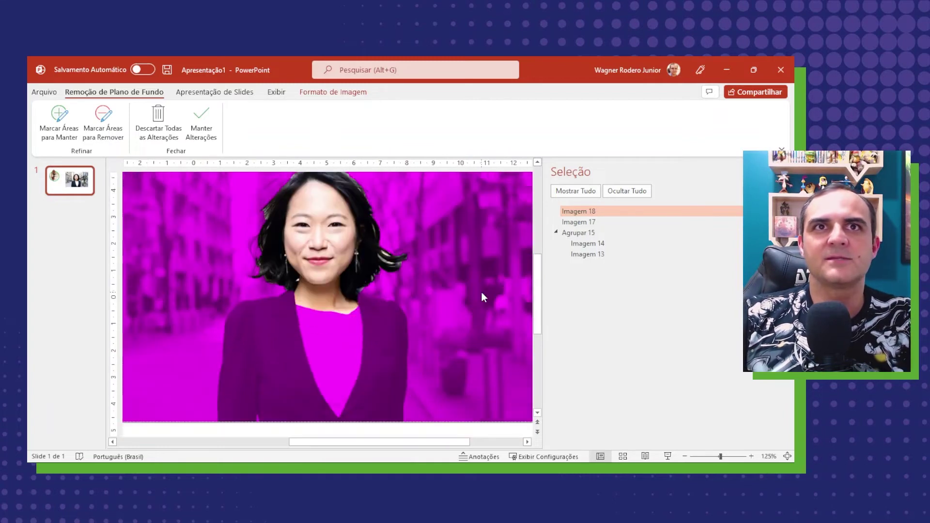
left_click(67, 133)
left_click_drag(306, 320, 345, 399)
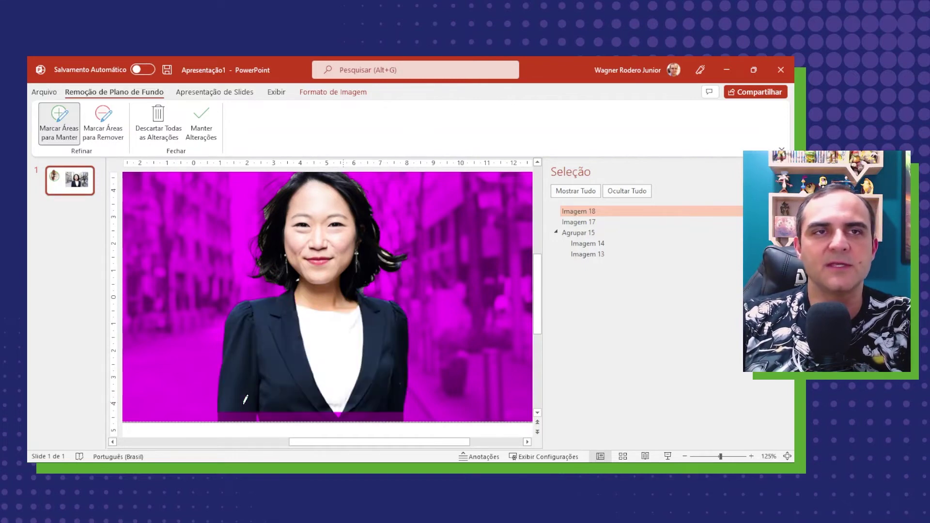
scroll(353, 325, "down", 5, "ctrl")
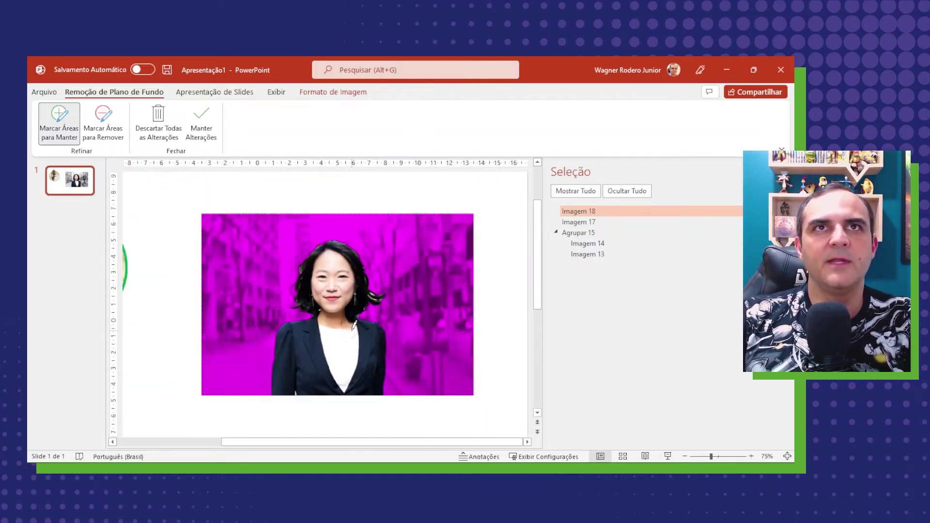
left_click(201, 125)
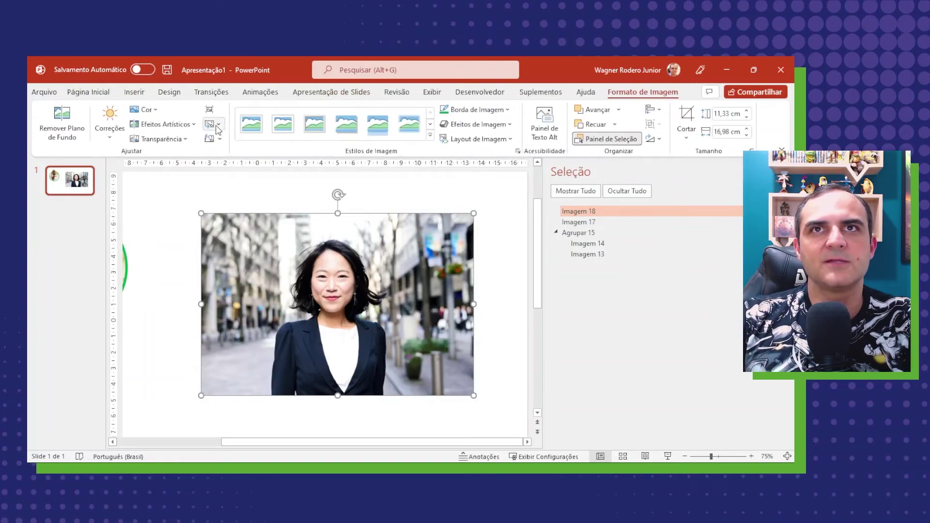
Apply the lowest colour saturation preset to the original photo, Imagem 17, behind the cutout.
left_click(600, 225)
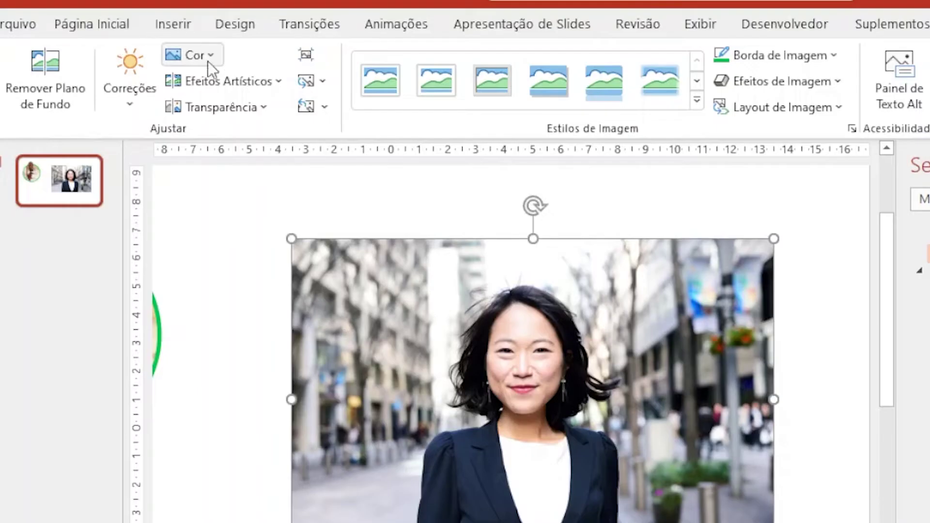
left_click(210, 59)
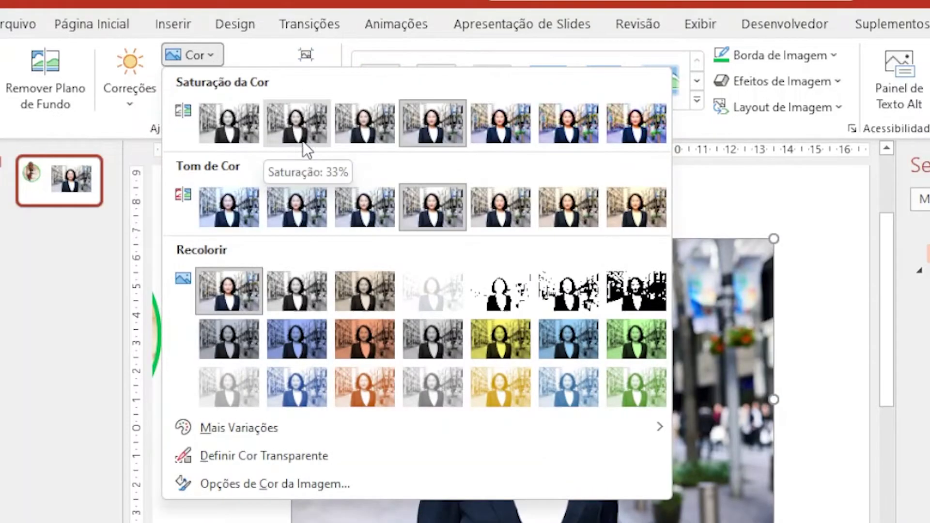
left_click(240, 123)
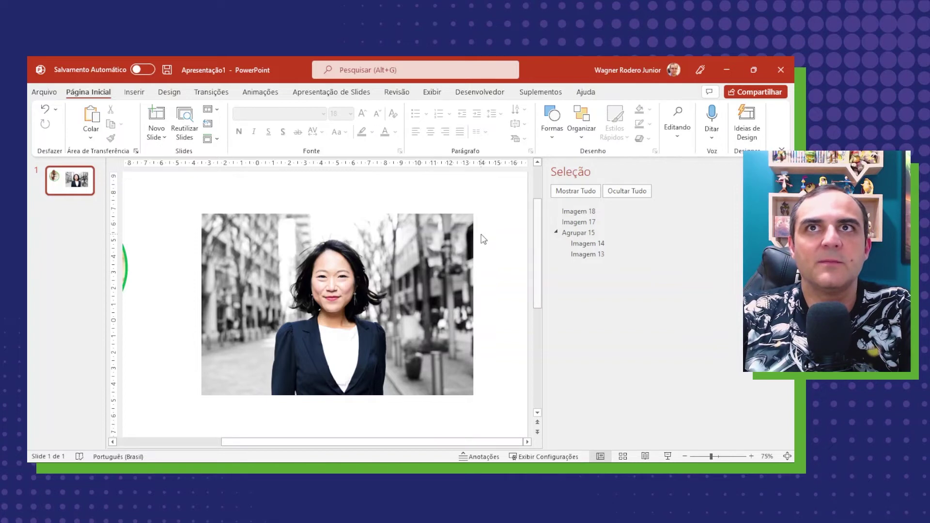
Add a new slide after slide 1 and delete its title and content placeholders.
scroll(479, 240, "down", 3)
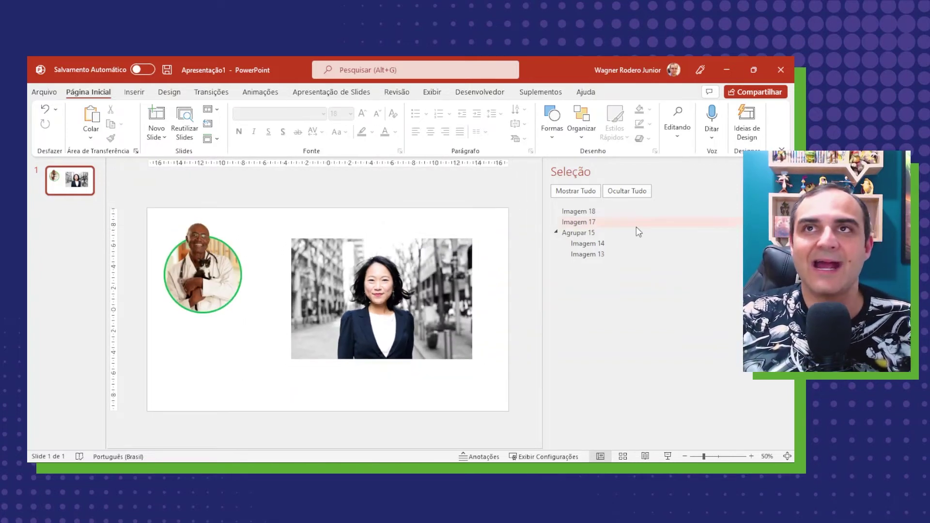
right_click(78, 207)
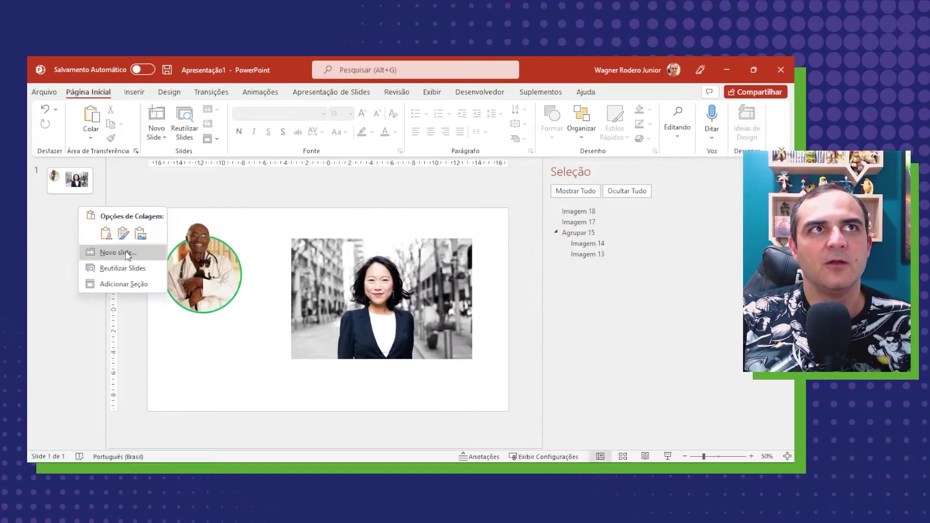
left_click(156, 232)
left_click_drag(274, 158, 597, 291)
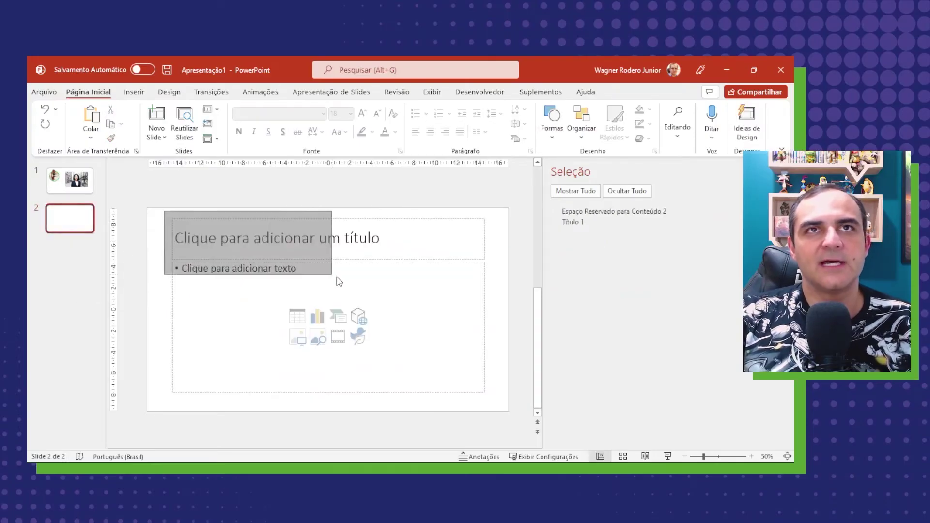
left_click_drag(332, 275, 338, 275)
left_click(339, 274)
left_click_drag(155, 189, 516, 398)
key("Delete")
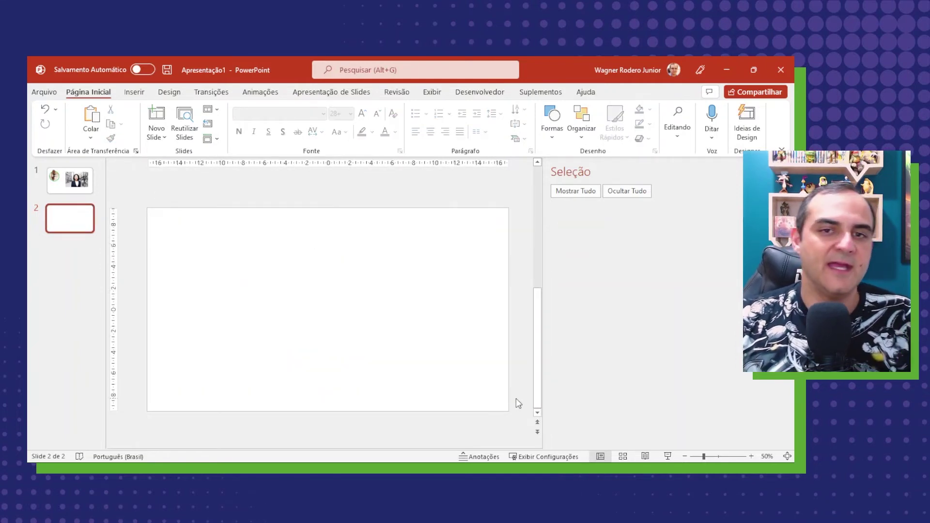
Switch to the Downloads folder in File Explorer and add the images pngegg (1) and pngwing.com (10) to slide 2.
key("alt+Tab")
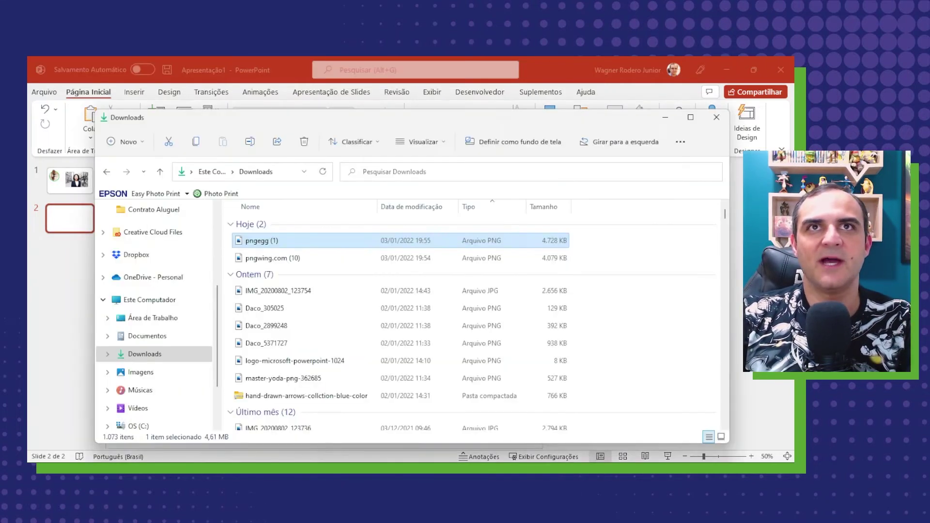
left_click(301, 252, "ctrl")
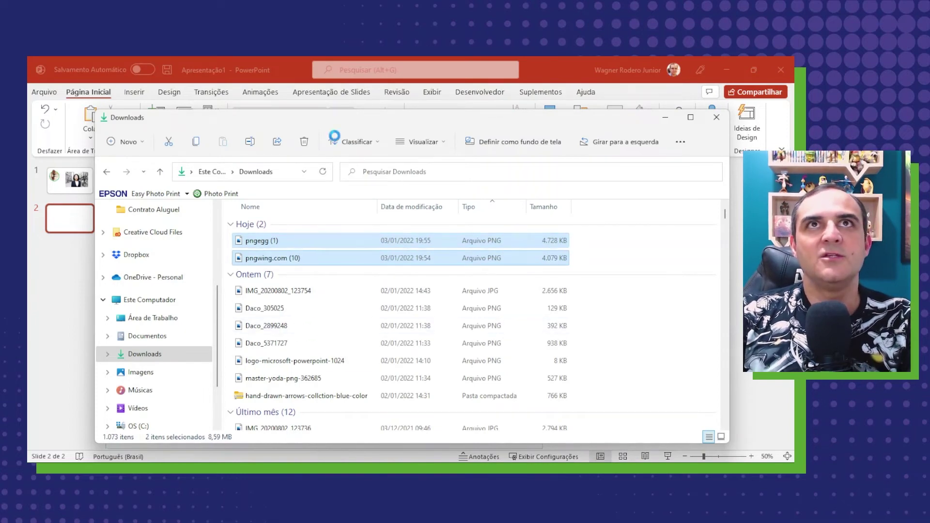
left_click_drag(285, 125, 571, 185)
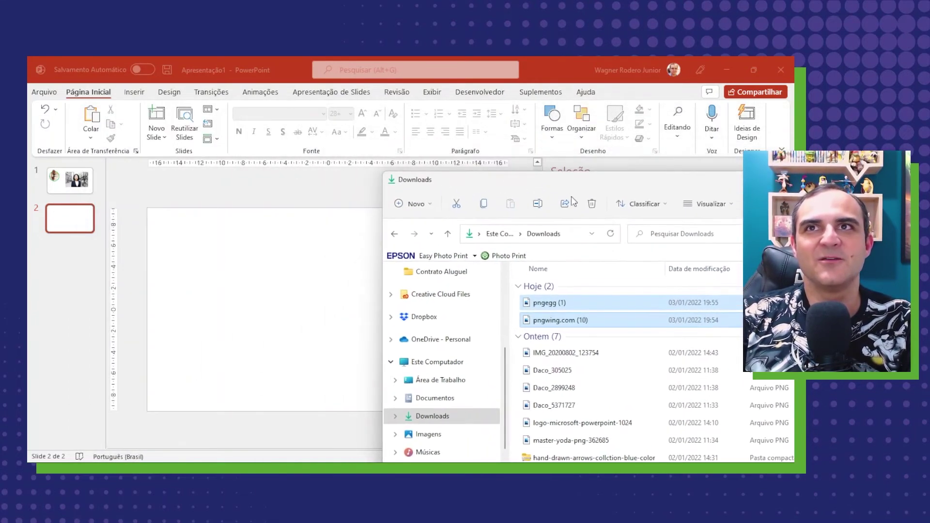
left_click_drag(568, 306, 226, 316)
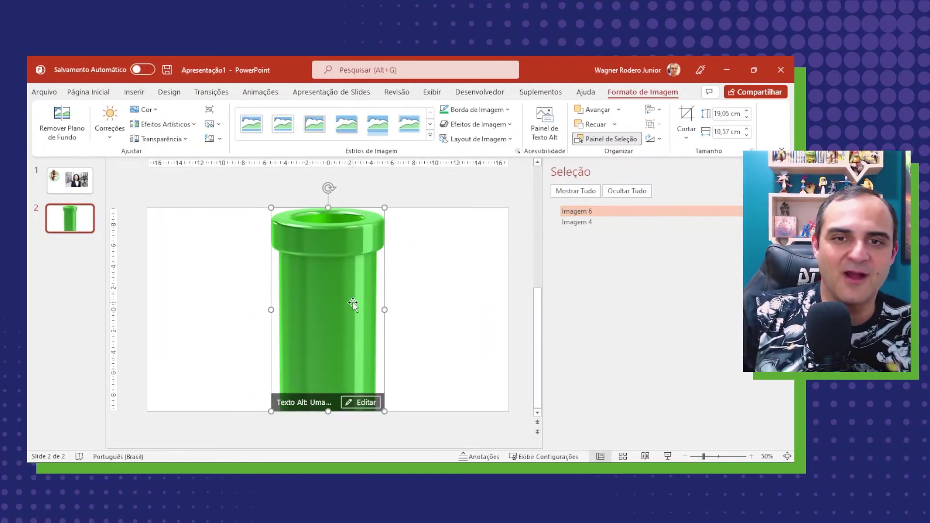
Place Mario across the slide's right edge and the green pipe at the bottom centre, extending below the slide.
left_click_drag(352, 304, 247, 338)
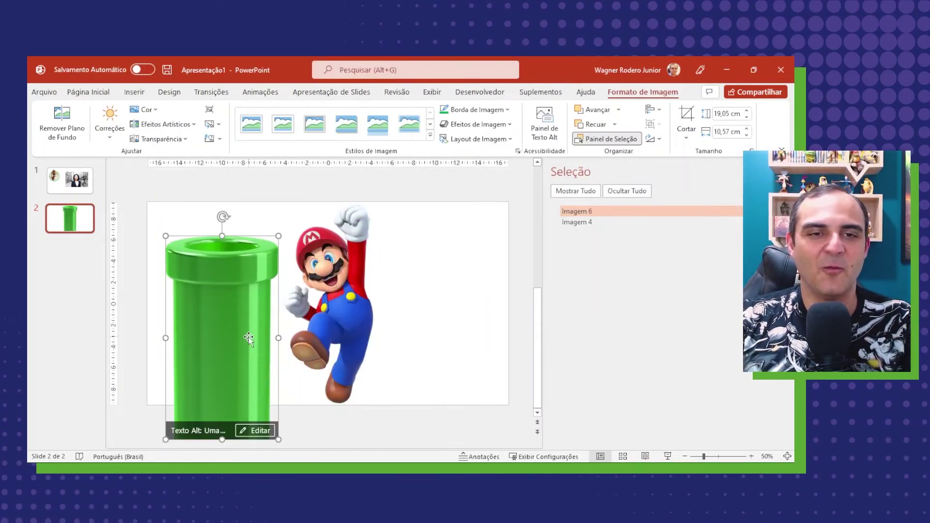
left_click(347, 306)
scroll(394, 309, "down", 3)
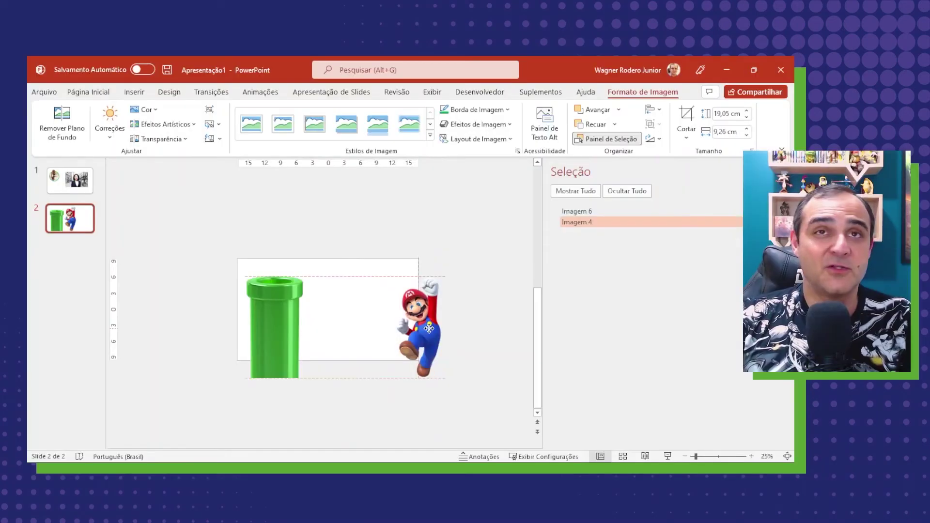
left_click_drag(428, 328, 429, 329)
left_click_drag(281, 322, 327, 368)
scroll(332, 378, "up", 5)
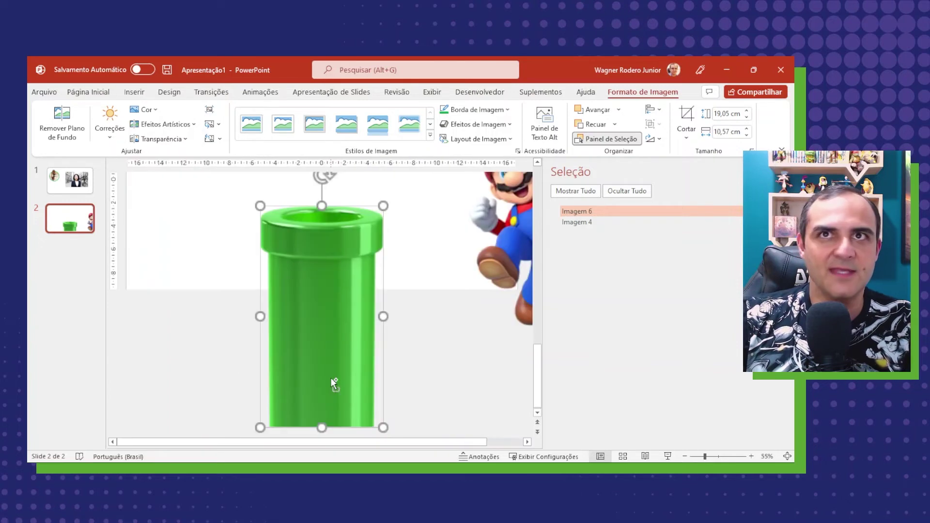
scroll(332, 379, "down", 3)
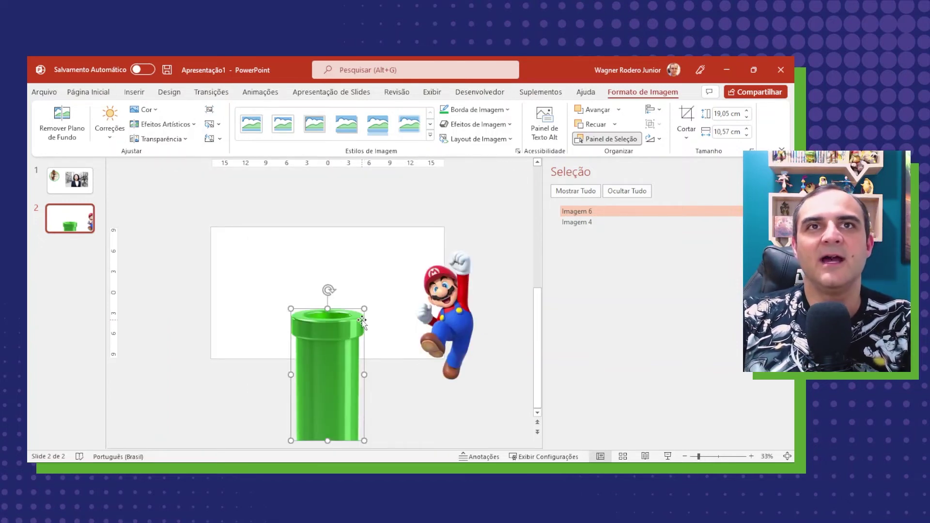
Duplicate the green pipe exactly over the original and crop the copy from the top to about 17.85 cm high.
key("ctrl+d")
left_click_drag(334, 354, 330, 352)
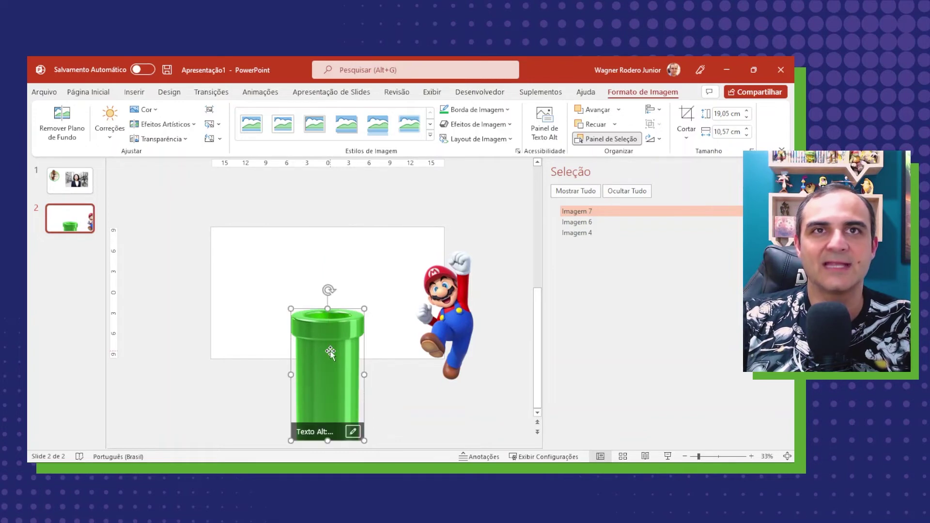
left_click(685, 116)
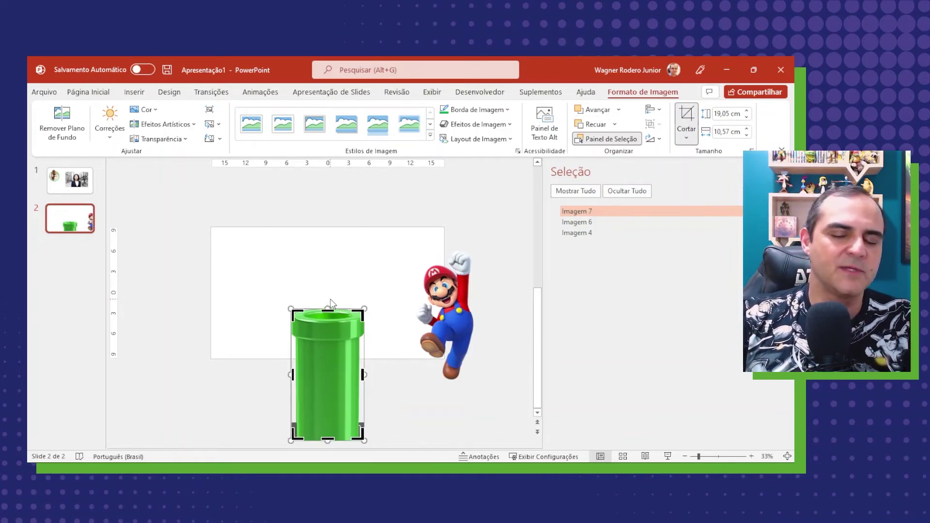
left_click_drag(327, 309, 320, 321)
left_click(410, 390)
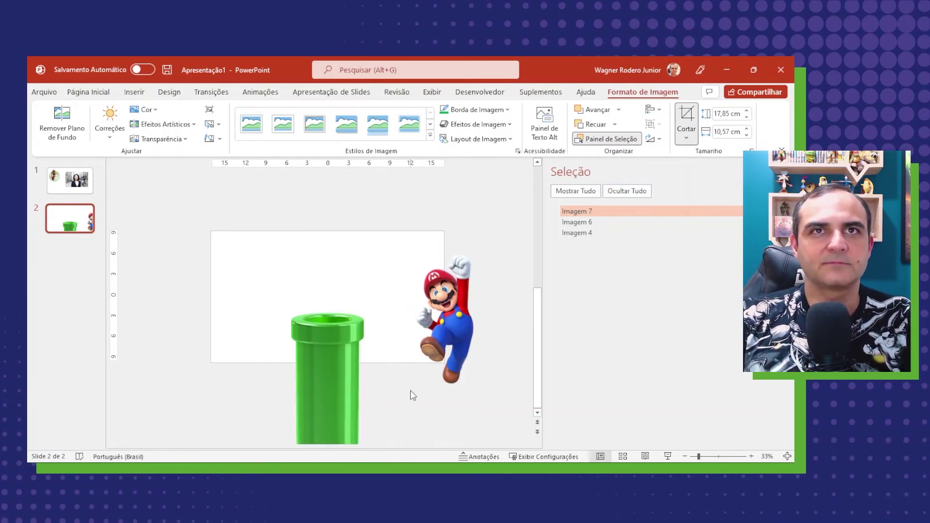
Shrink Mario to about 14.76 cm high by 7.18 cm wide and place him centred over the green pipe, between its two layers.
left_click_drag(455, 325, 425, 318)
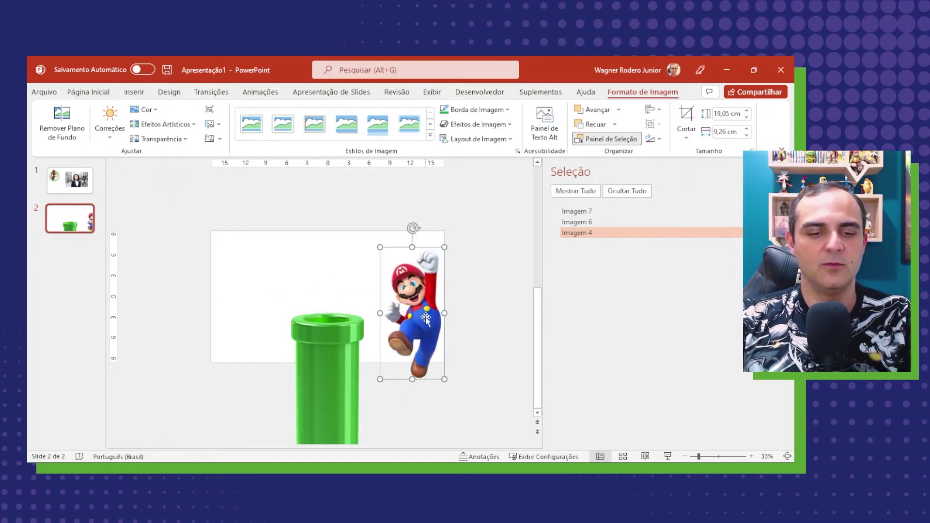
left_click_drag(378, 245, 389, 266)
left_click_drag(426, 328, 332, 360)
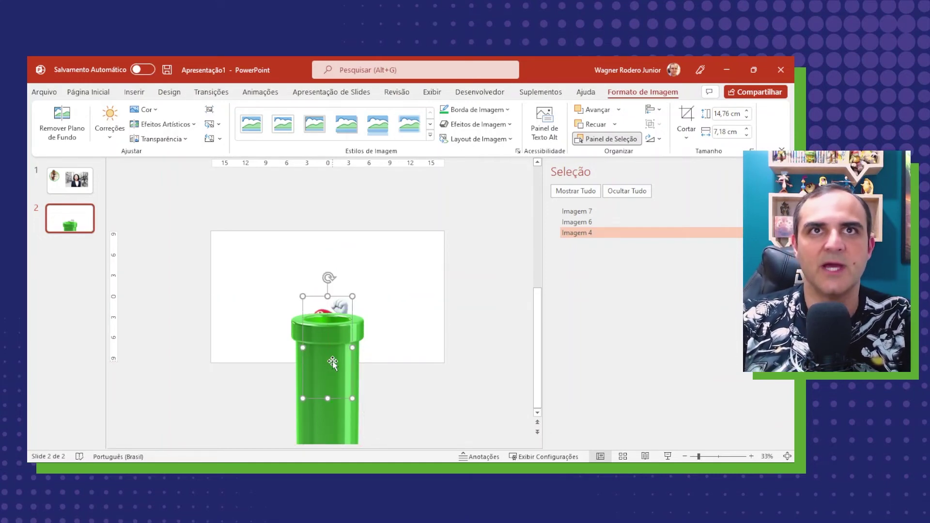
Apply the Linhas motion path animation to Mario.
left_click(137, 94)
left_click(269, 97)
left_click(405, 134)
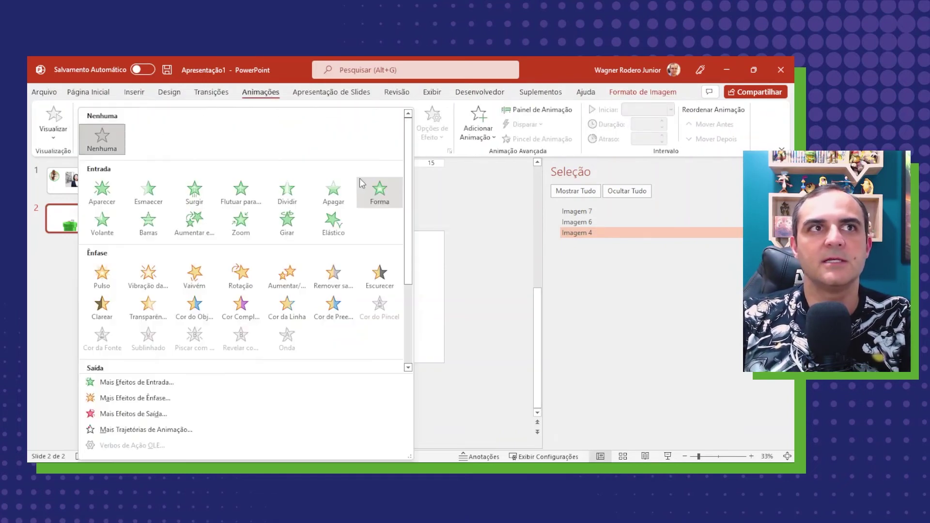
scroll(360, 186, "down", 3)
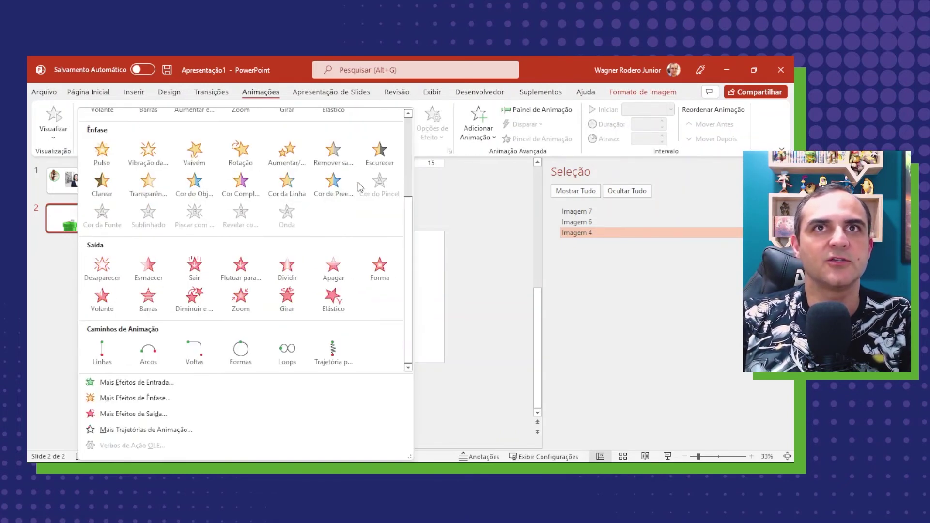
left_click(100, 351)
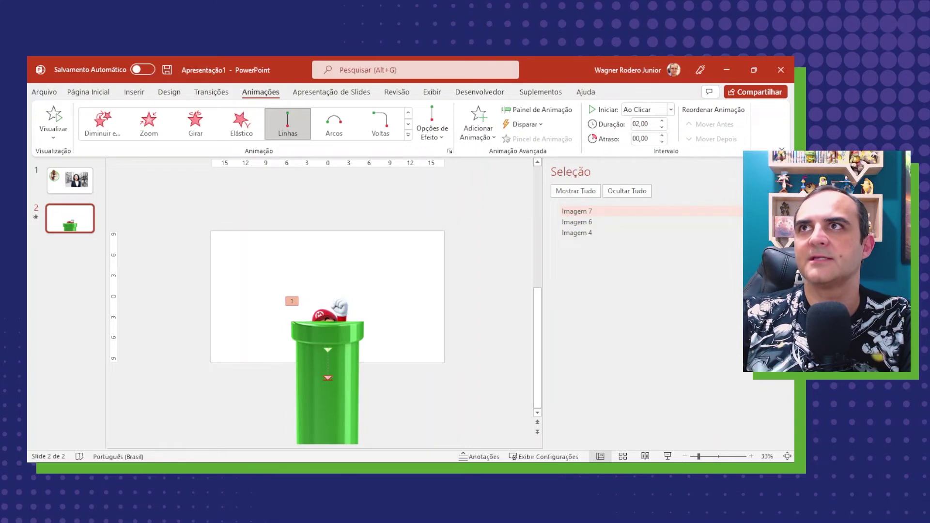
Hide both pipe images and stretch Mario's straight motion path so it extends vertically both above and below him.
left_click(781, 211)
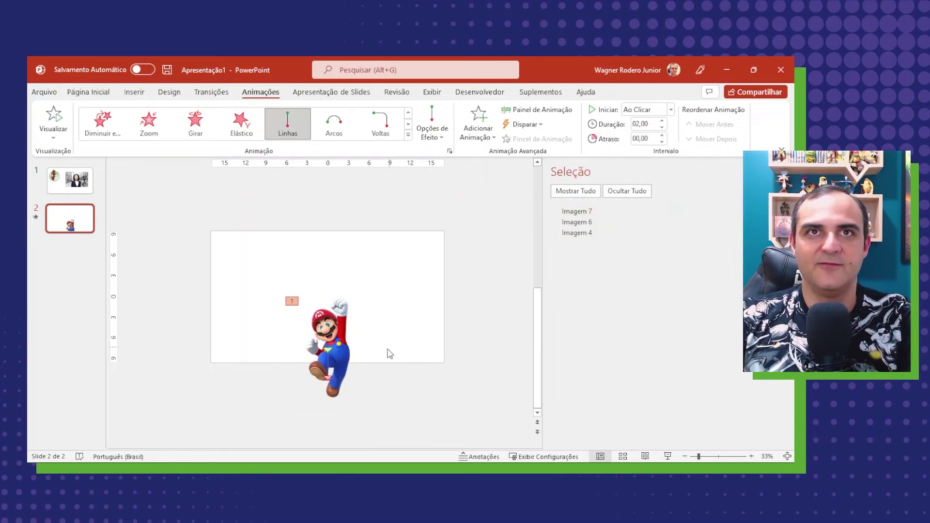
left_click_drag(329, 350, 322, 289)
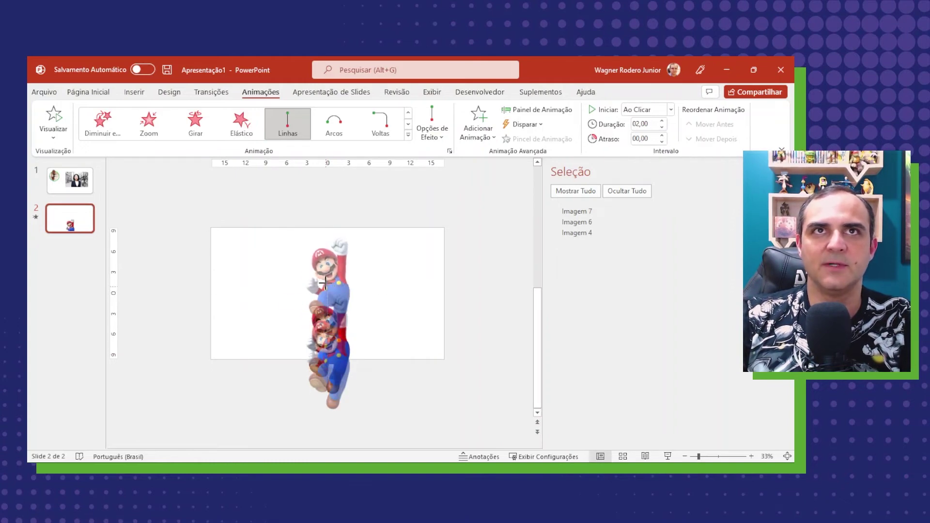
left_click_drag(324, 284, 339, 378)
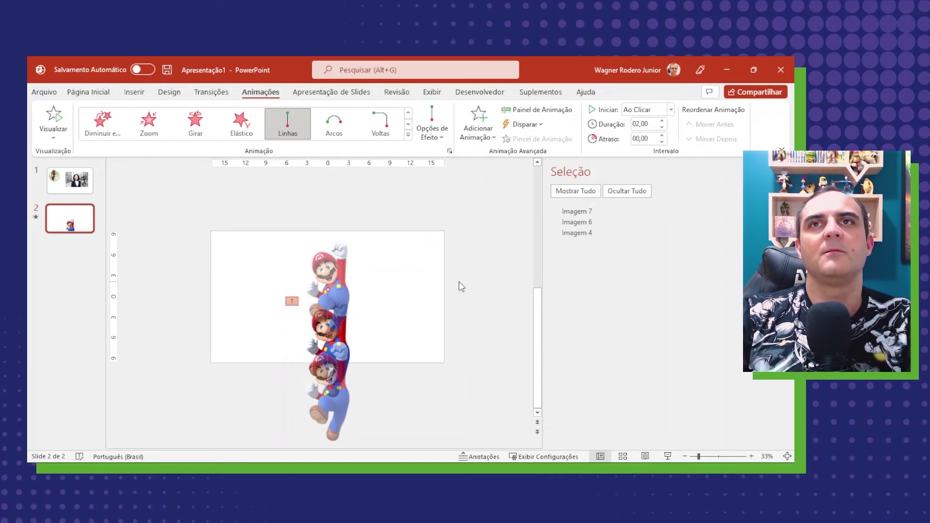
Show the animation list with a wider pane and set the duration of Mario's motion path to 0.75 seconds.
left_click(538, 110)
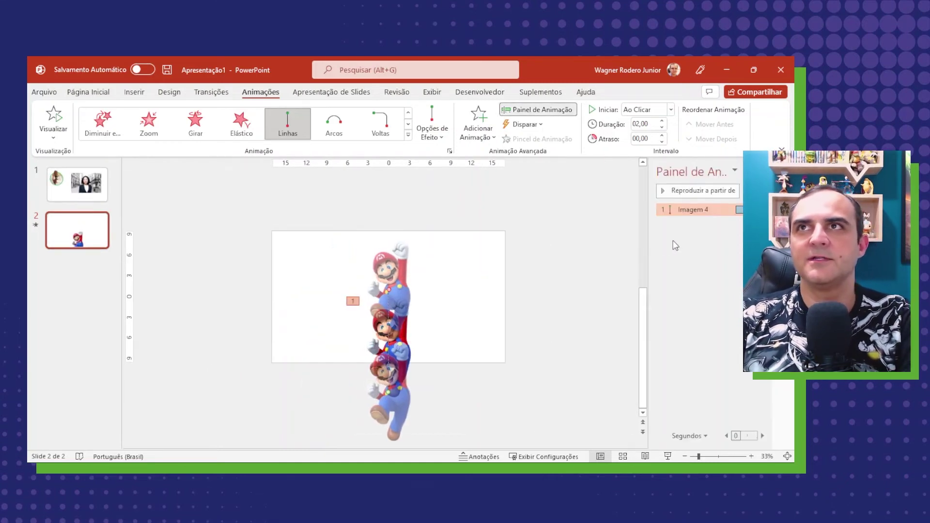
left_click_drag(652, 246, 595, 247)
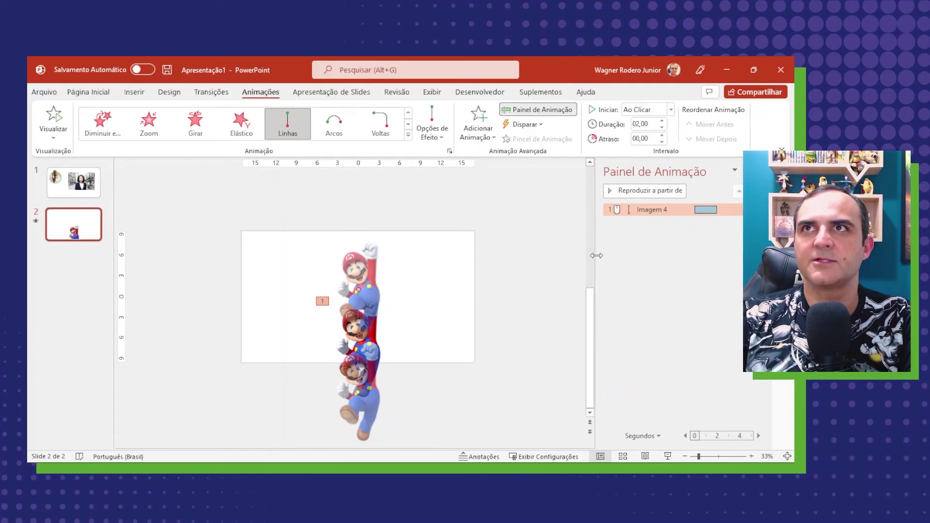
left_click(661, 127)
left_click(661, 127)
left_click(661, 127)
left_click(661, 127)
left_click(661, 127)
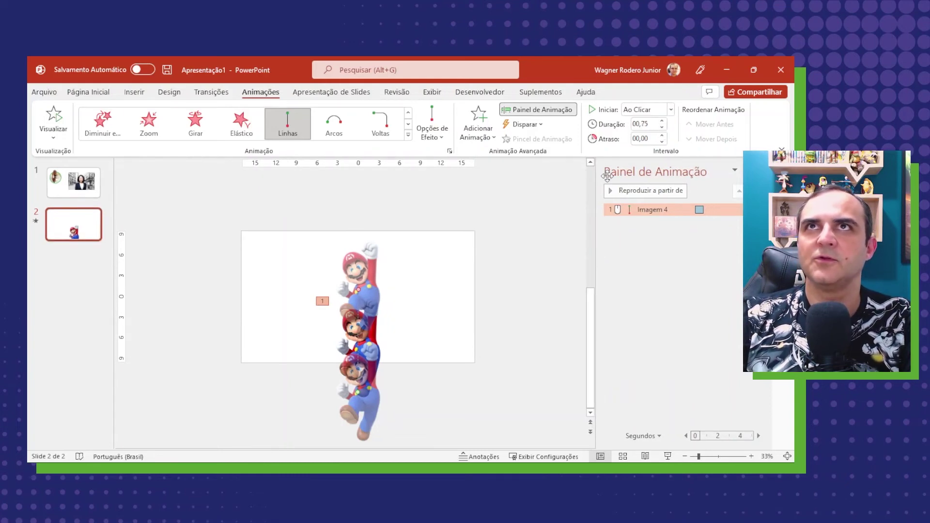